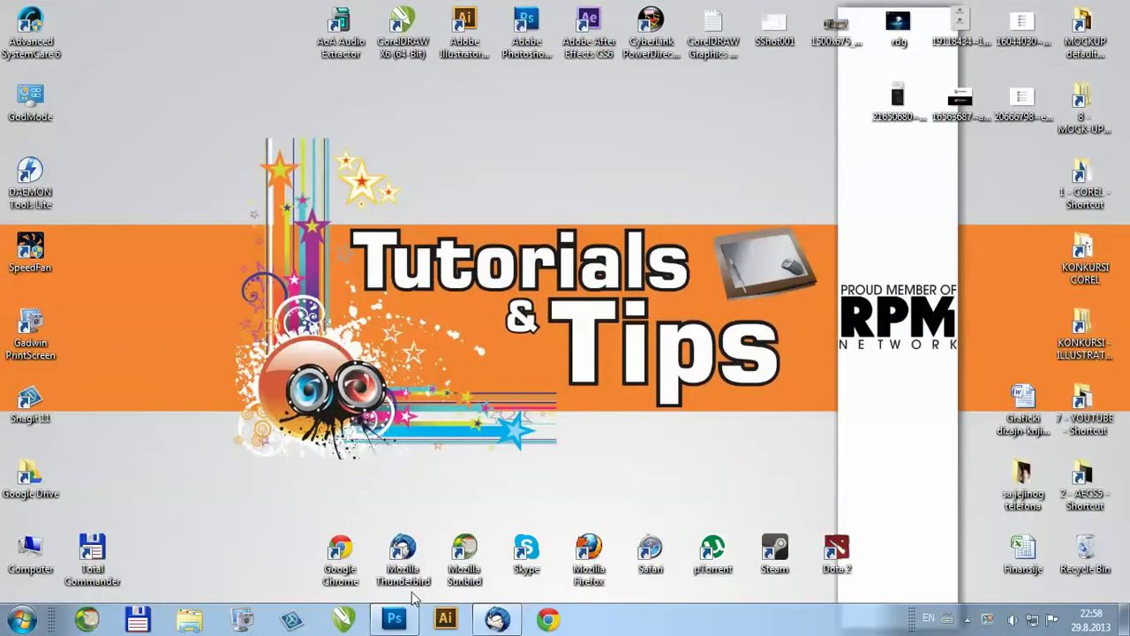
- Bring the Photoshop window to the front, showing Version green CMYK.jpg
click(397, 619)
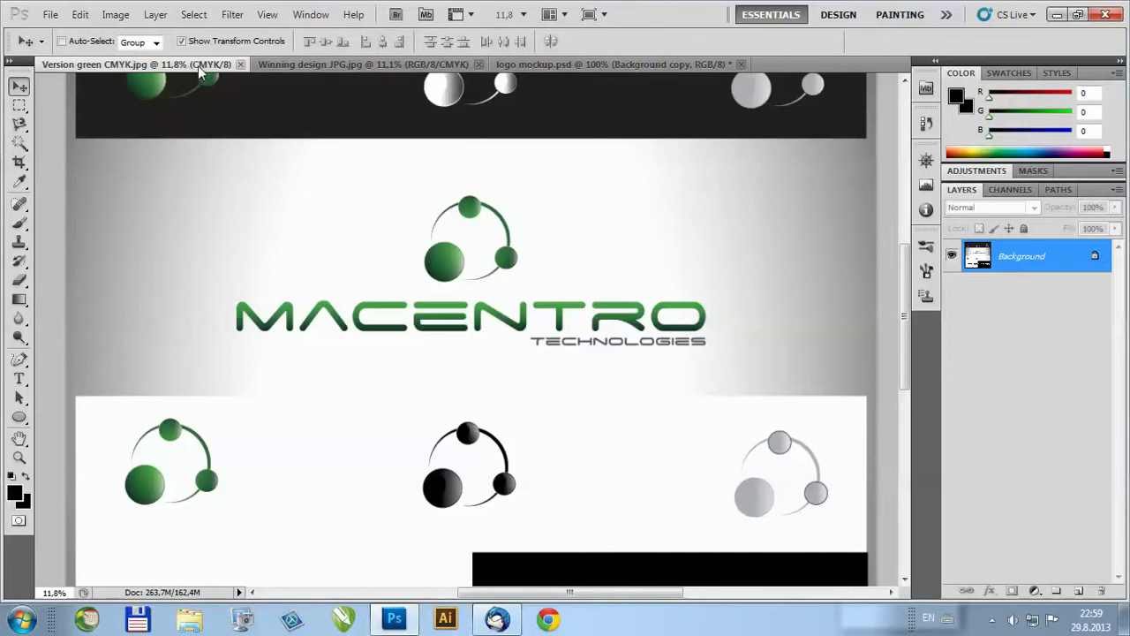
click(354, 66)
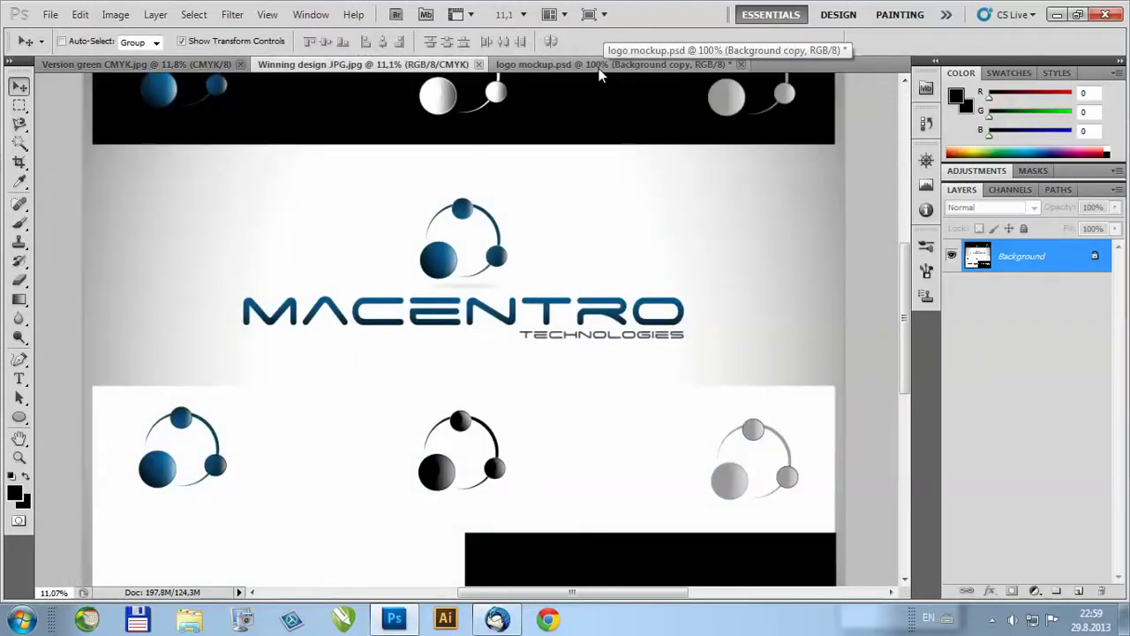
click(621, 70)
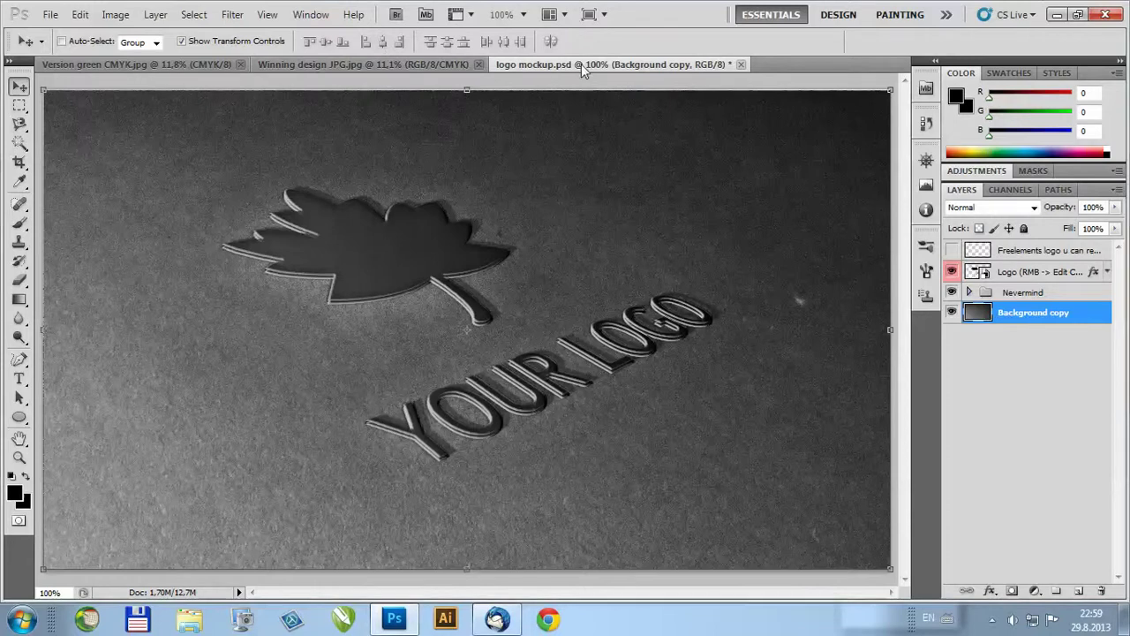
click(163, 68)
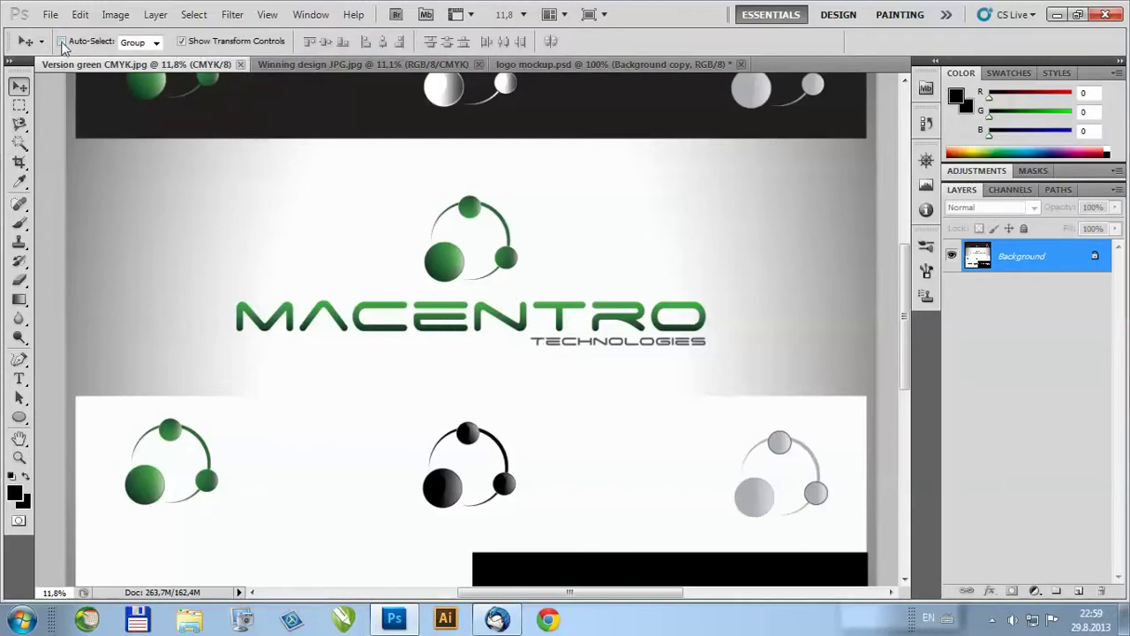
- Change Version green CMYK.jpg to 8-bit RGB Color mode via Image > Mode
click(119, 19)
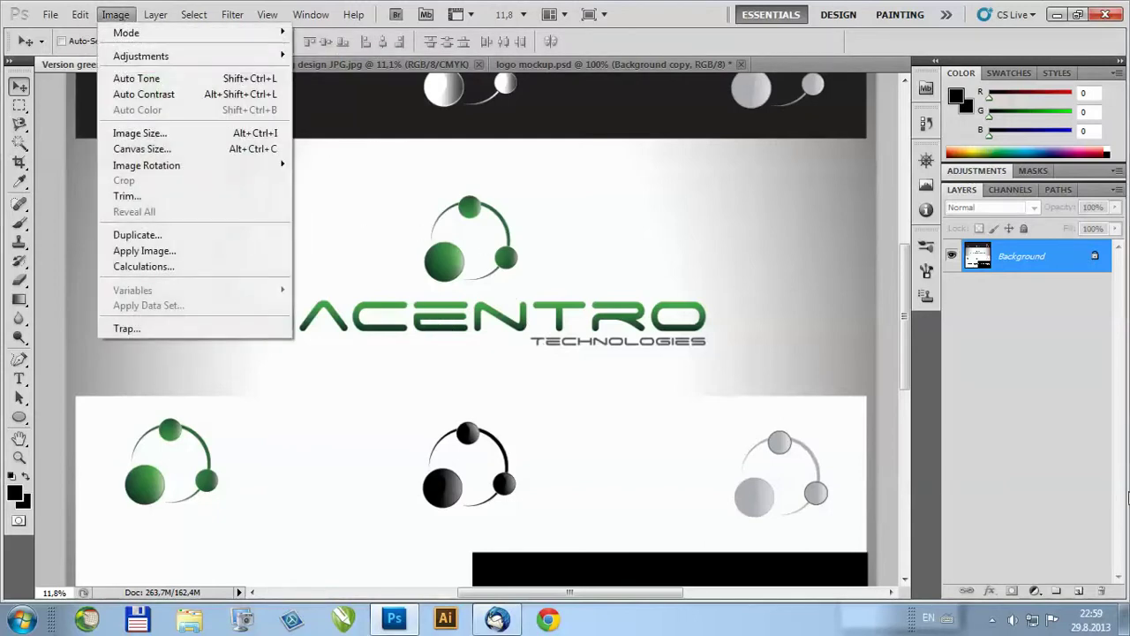
click(1016, 287)
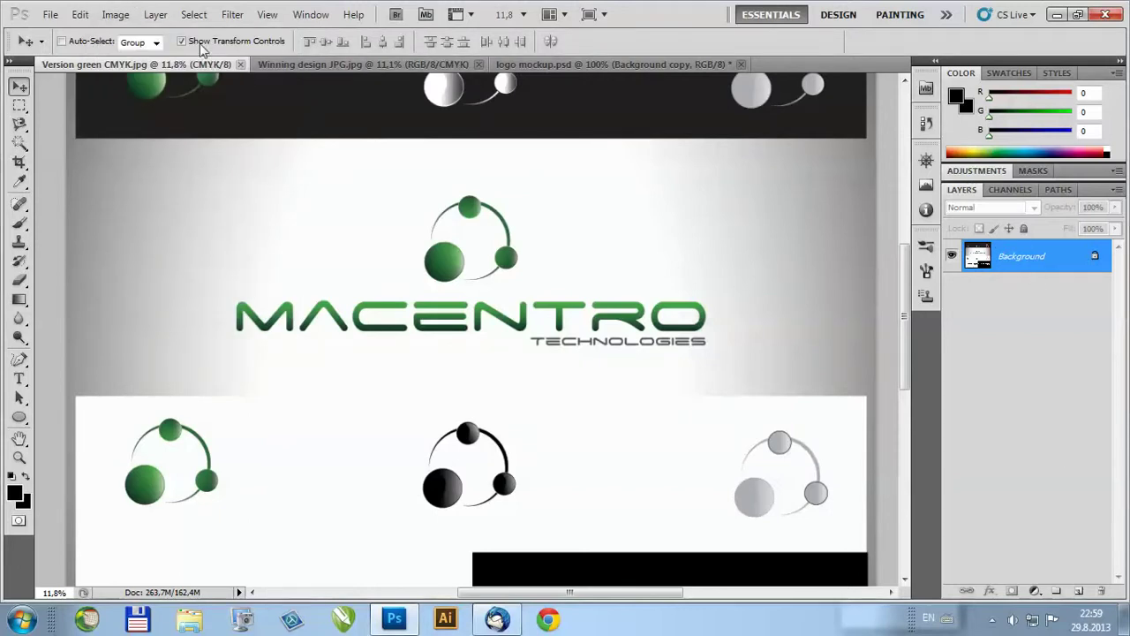
click(114, 17)
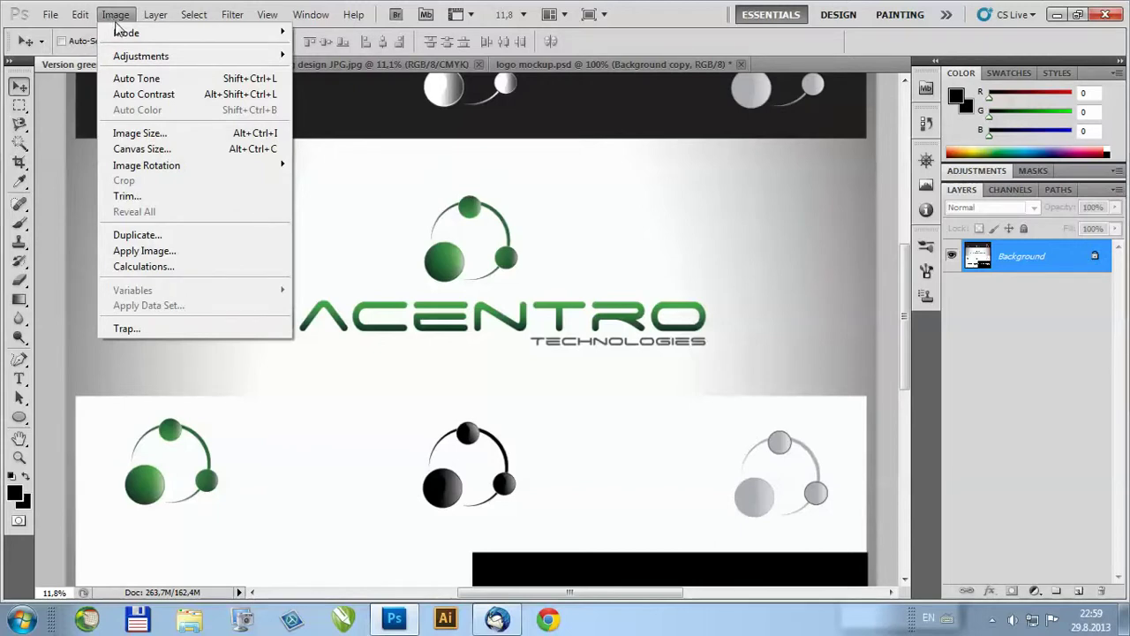
mouse_move(126, 33)
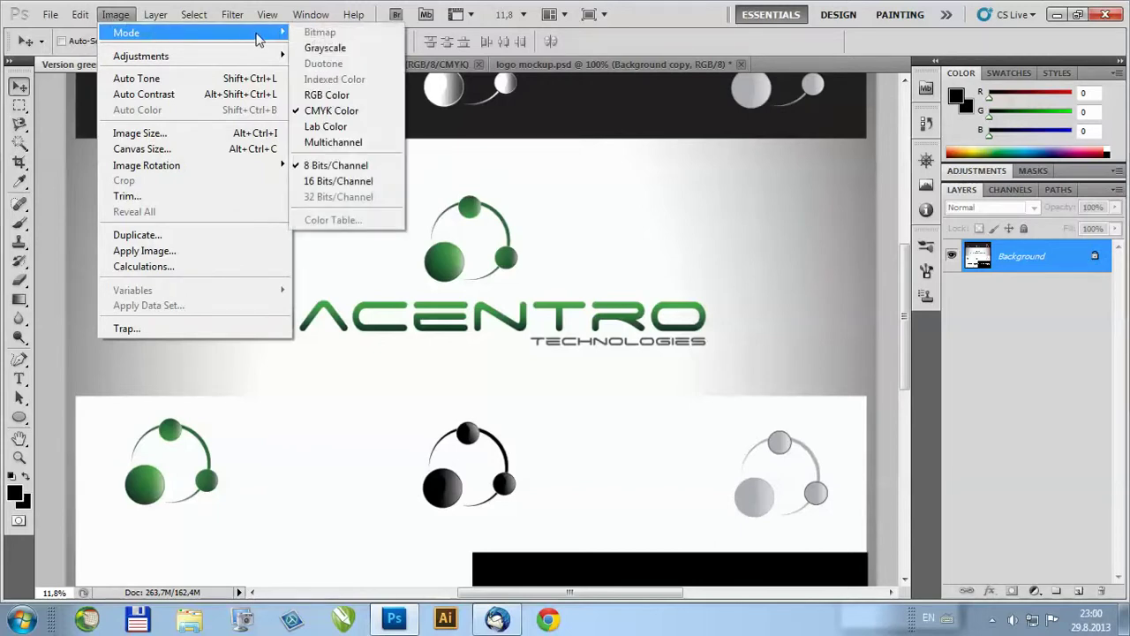
click(329, 95)
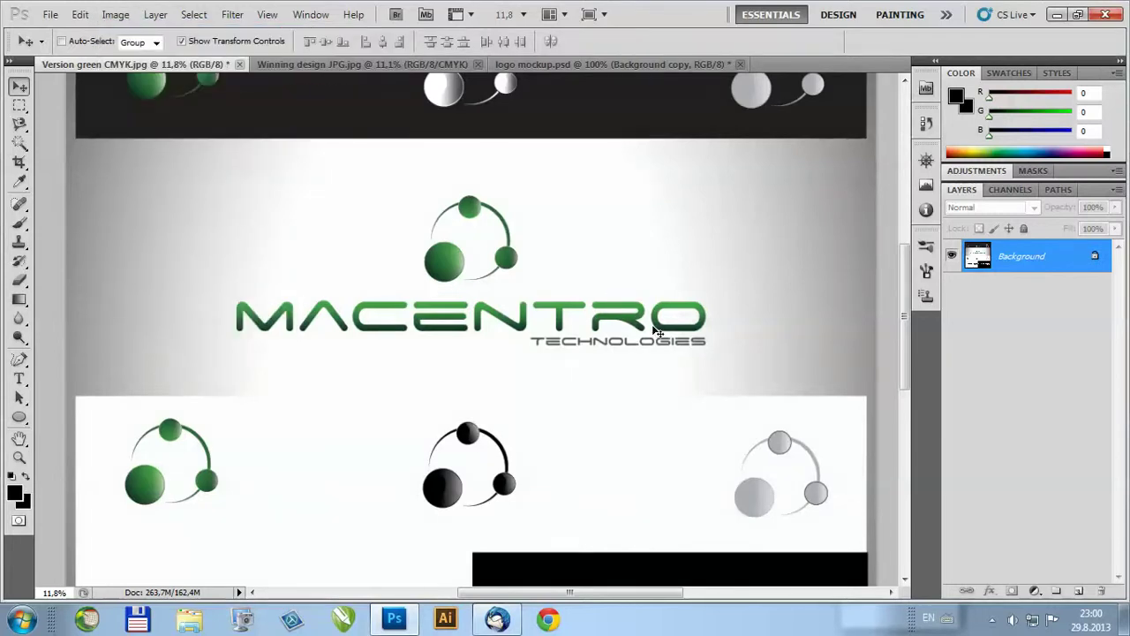
scroll(642, 331, up, 1)
scroll(636, 328, up, 2)
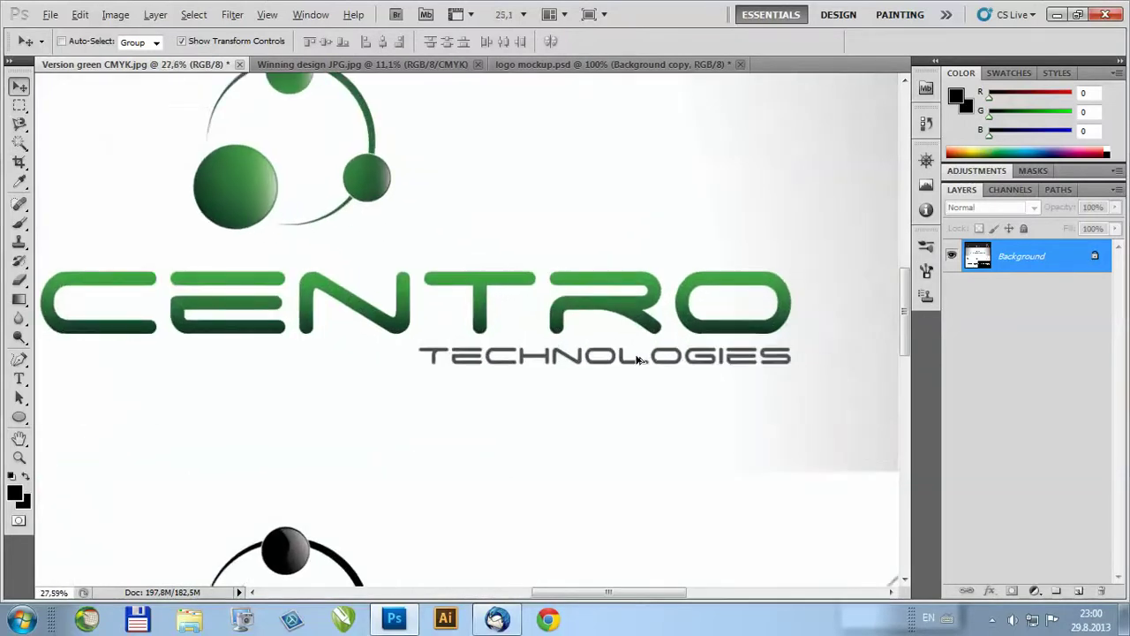
scroll(637, 359, down, 1)
scroll(638, 360, down, 1)
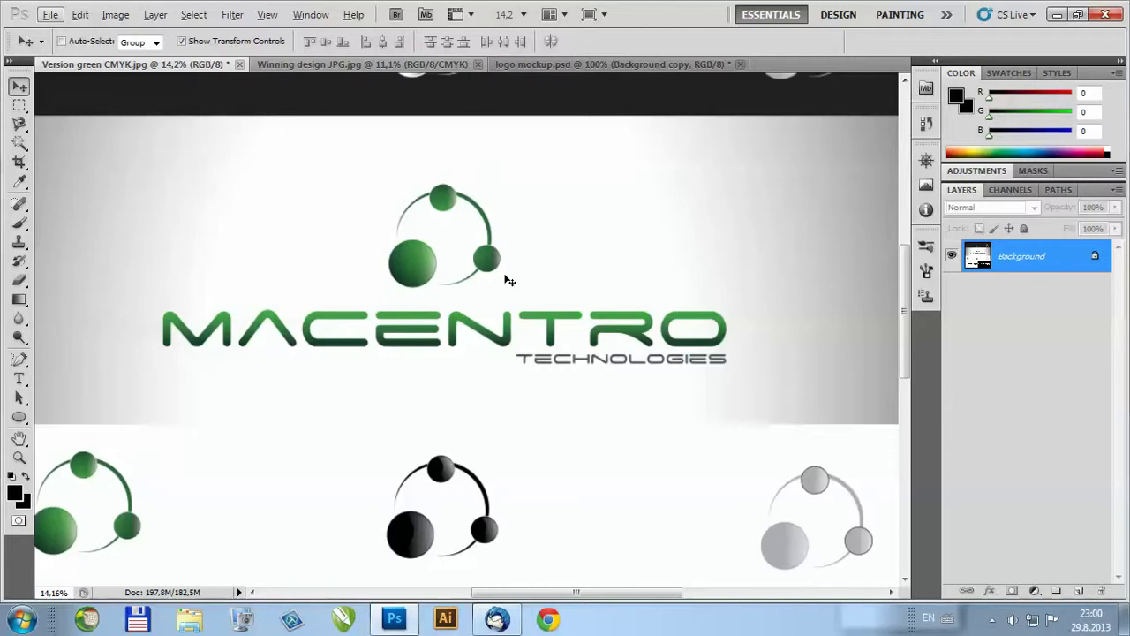
- Convert Winning design JPG to CMYK Color using the U.S. Web Coated (SWOP) v2 profile
click(310, 65)
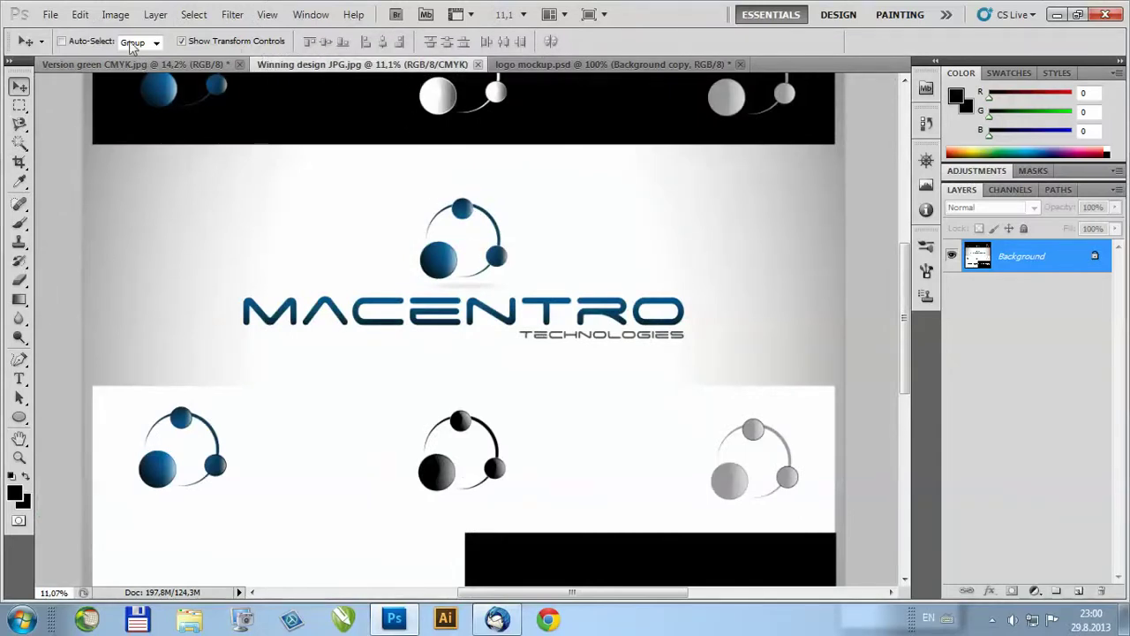
click(116, 14)
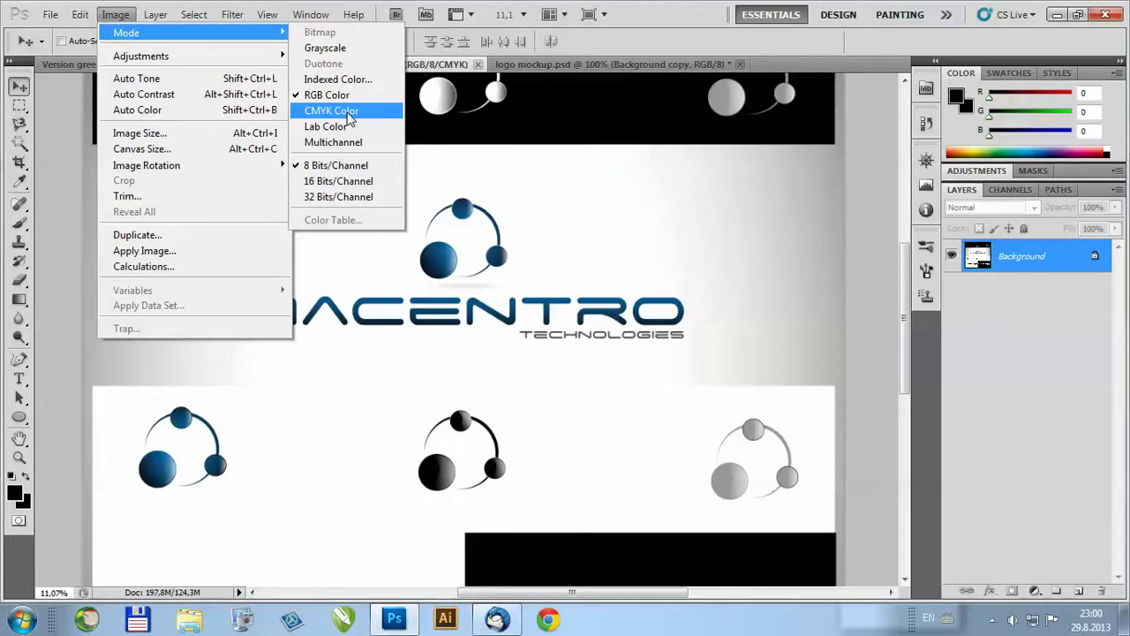
click(350, 113)
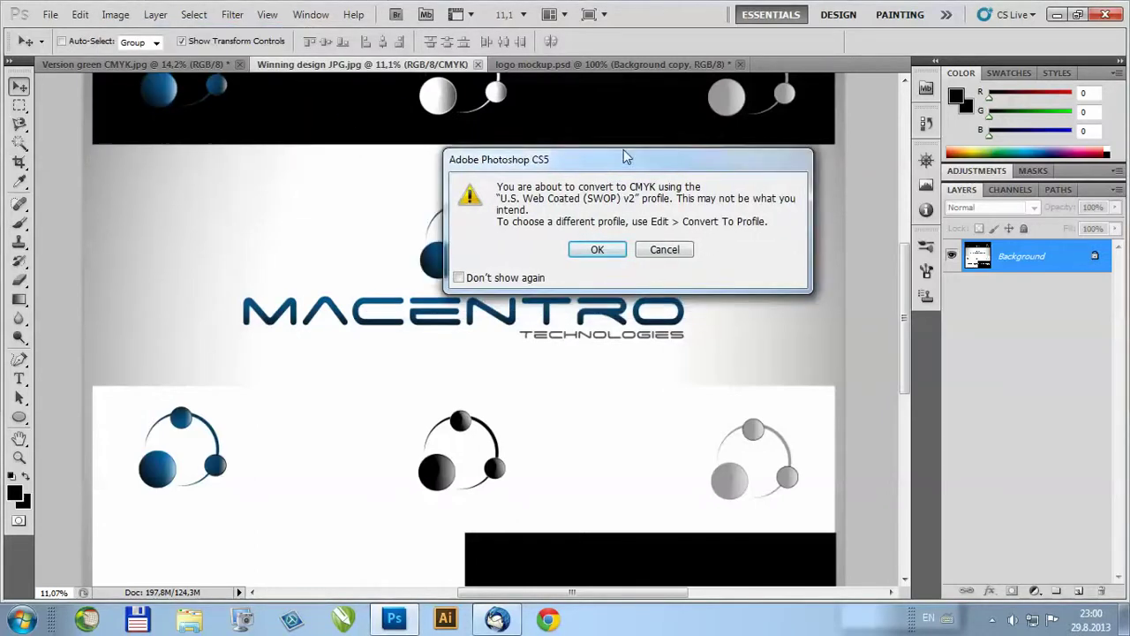
click(605, 250)
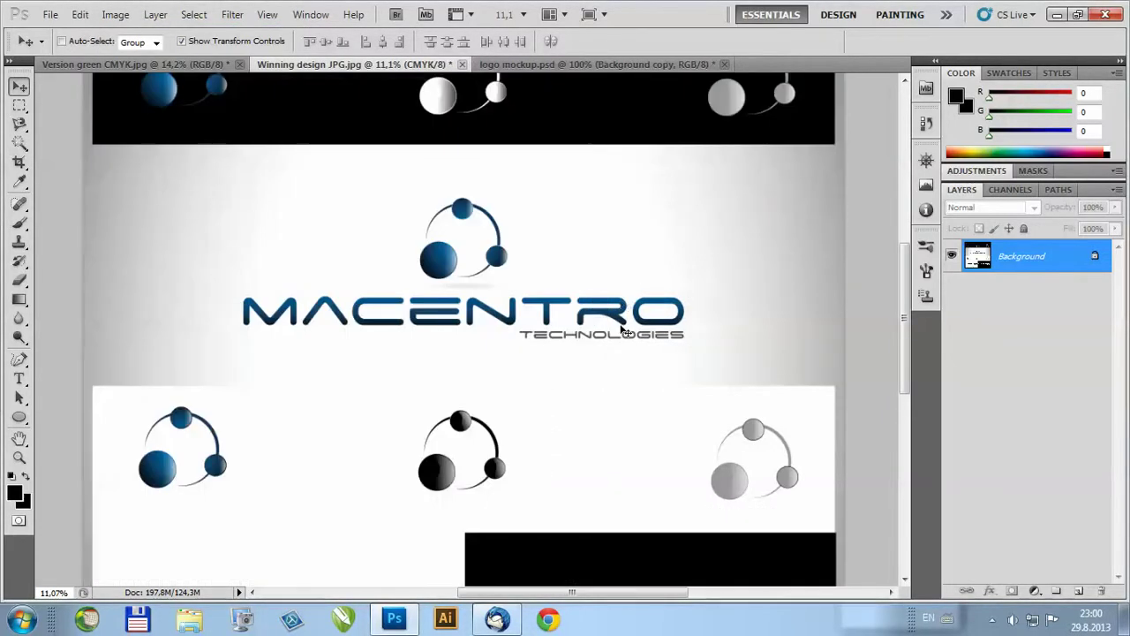
scroll(618, 328, up, 3)
scroll(610, 344, up, 2)
scroll(565, 335, up, 1)
scroll(536, 313, down, 1)
scroll(580, 318, down, 1)
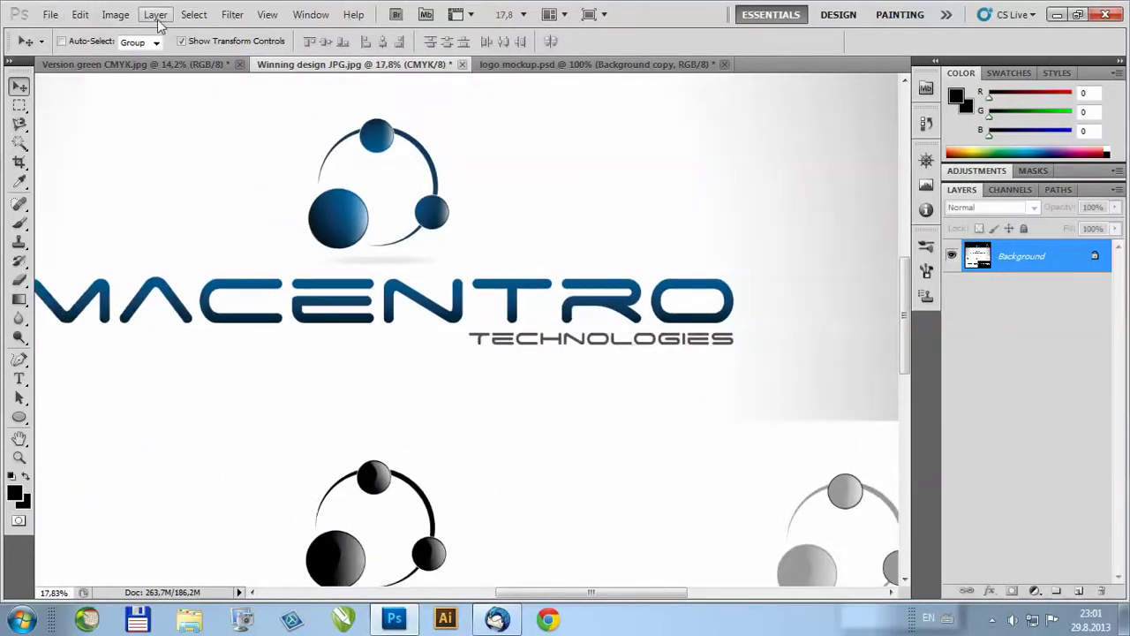
click(116, 15)
mouse_move(126, 32)
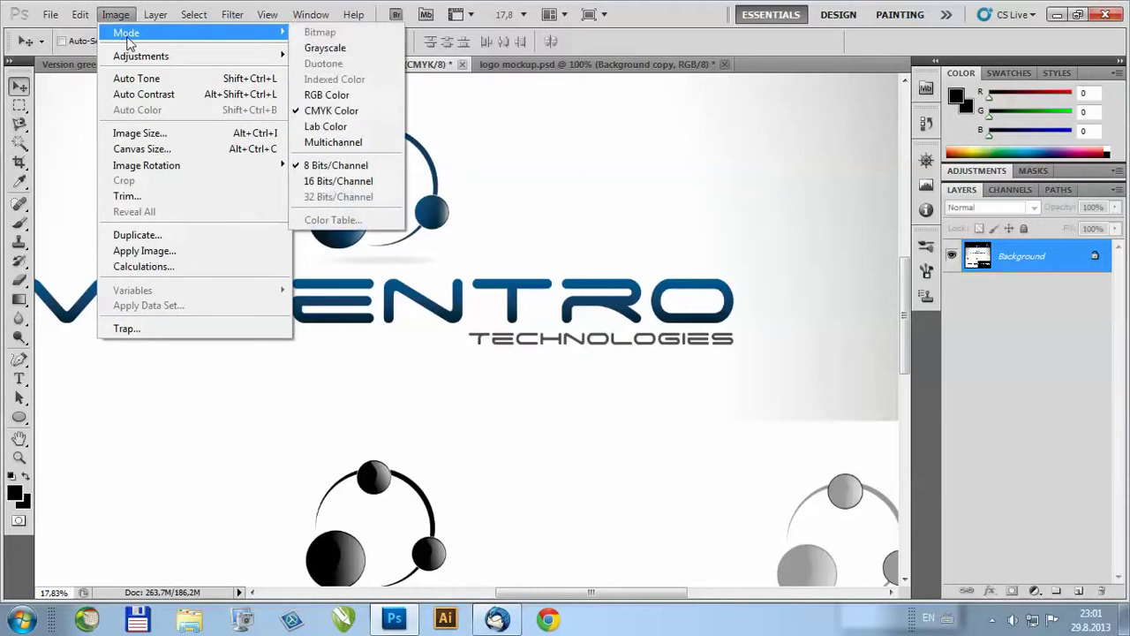
click(116, 14)
click(80, 14)
click(104, 35)
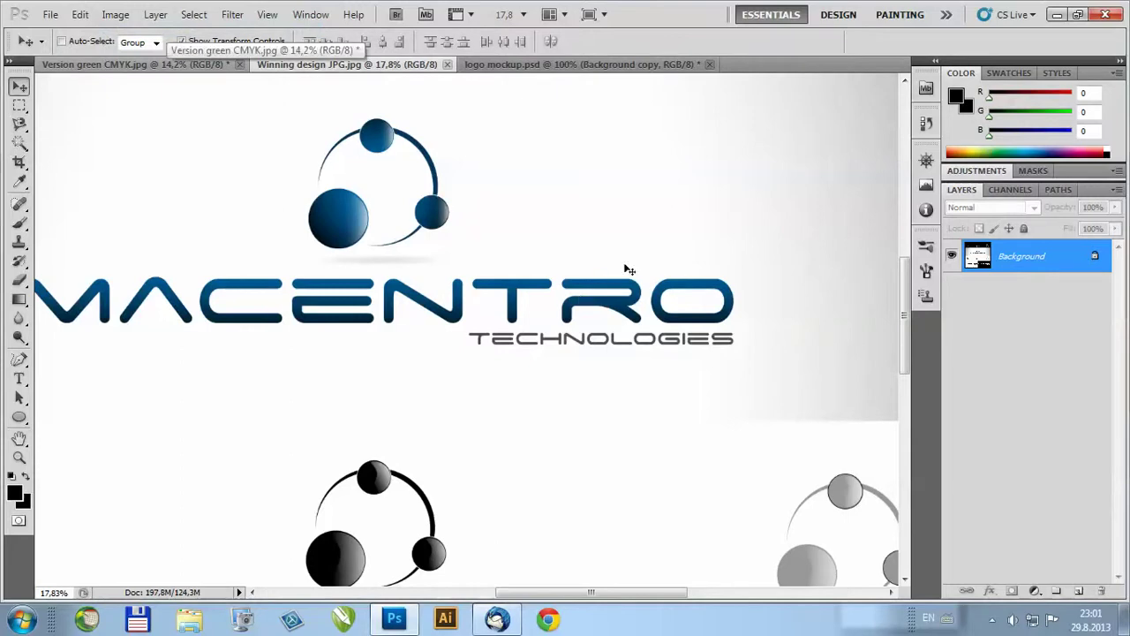
scroll(609, 322, down, 1)
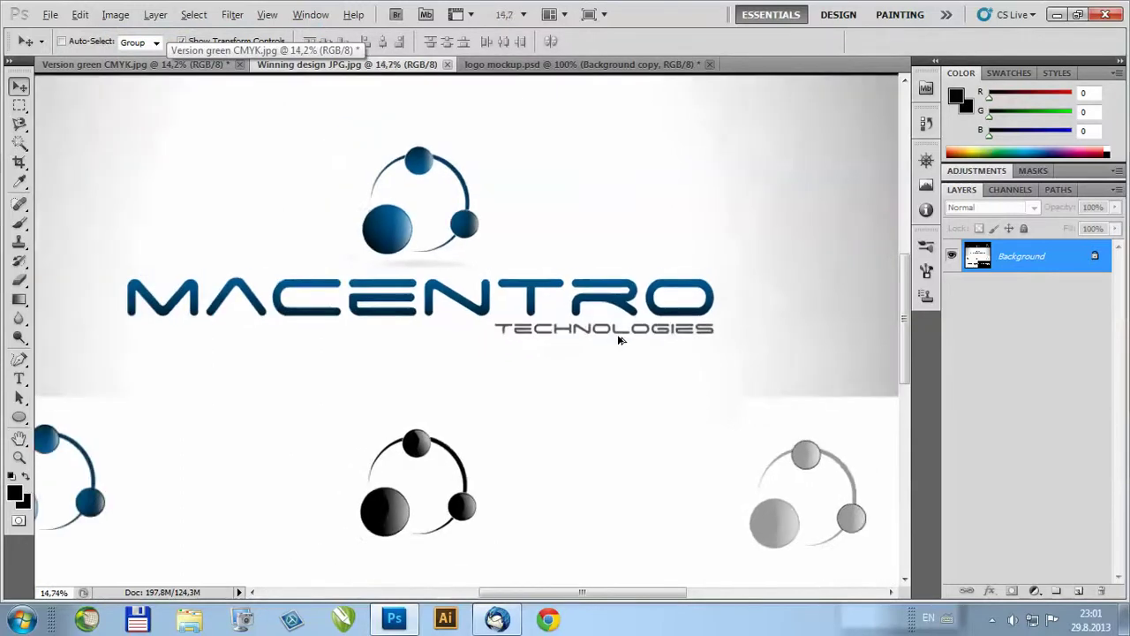
scroll(618, 334, down, 1)
scroll(620, 329, down, 1)
scroll(621, 322, up, 1)
scroll(625, 300, up, 2)
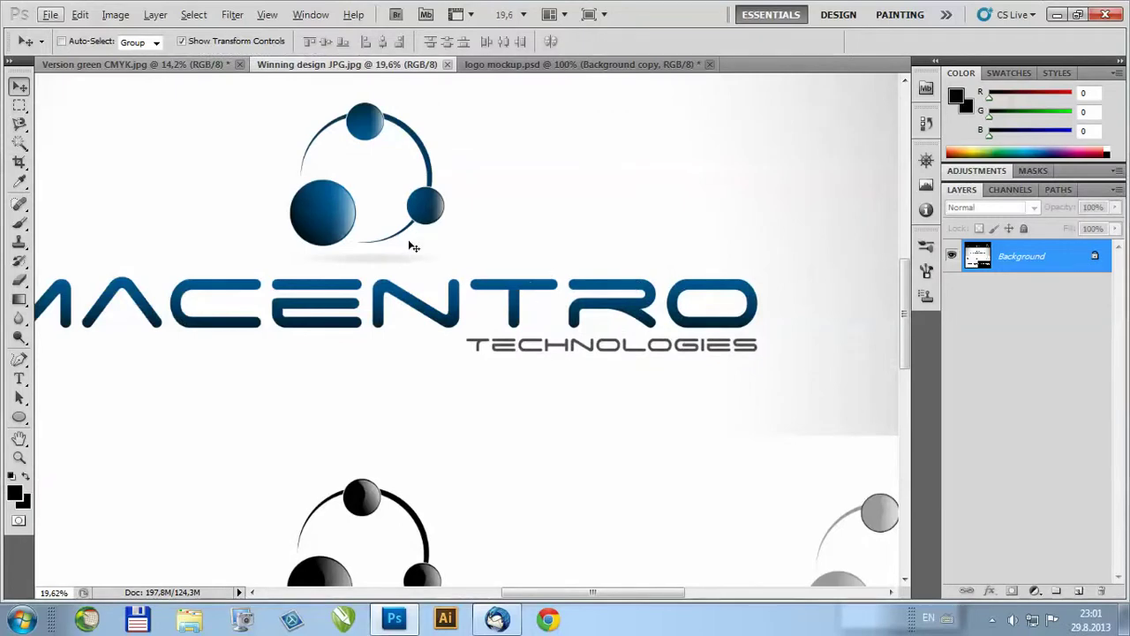
scroll(320, 230, up, 1)
scroll(309, 242, up, 1)
scroll(331, 294, down, 1)
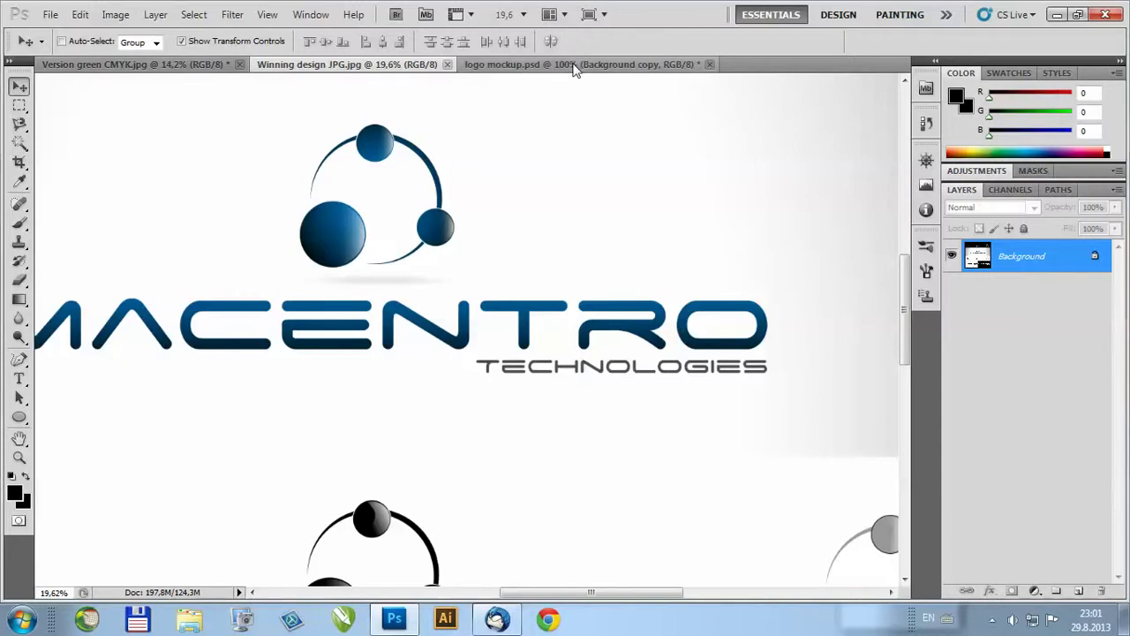
scroll(620, 329, down, 1)
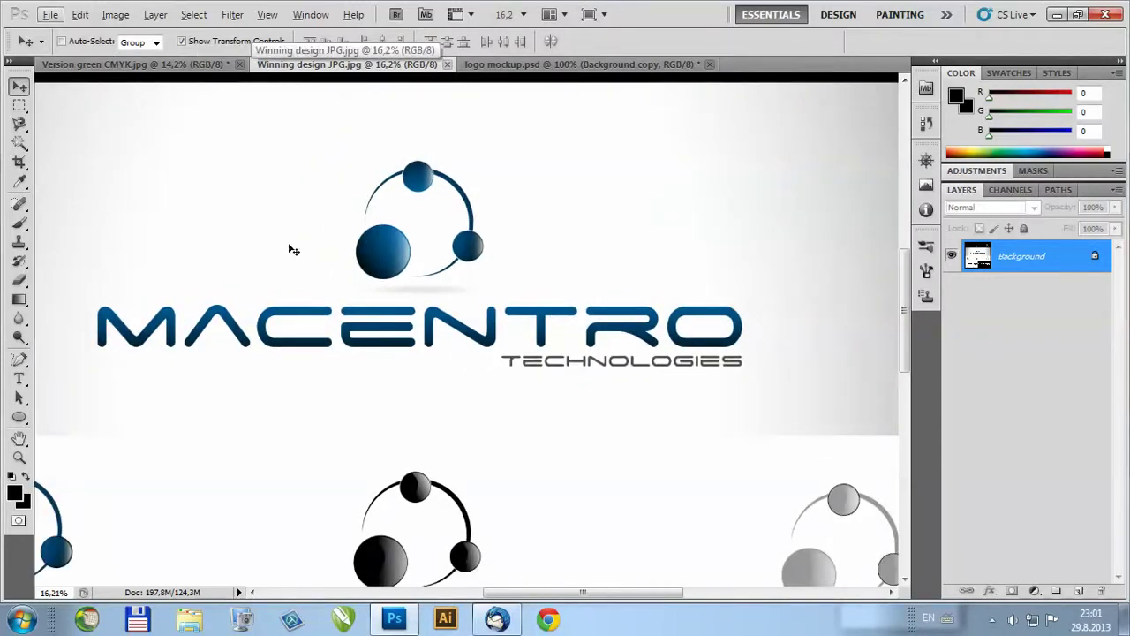
click(115, 15)
mouse_move(126, 32)
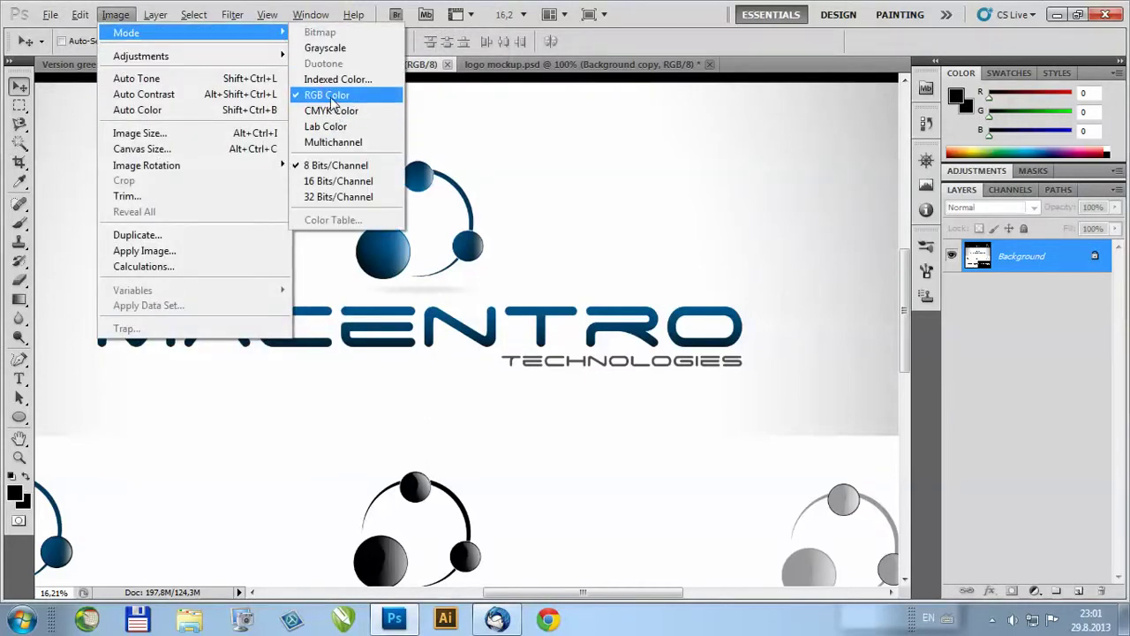
click(547, 78)
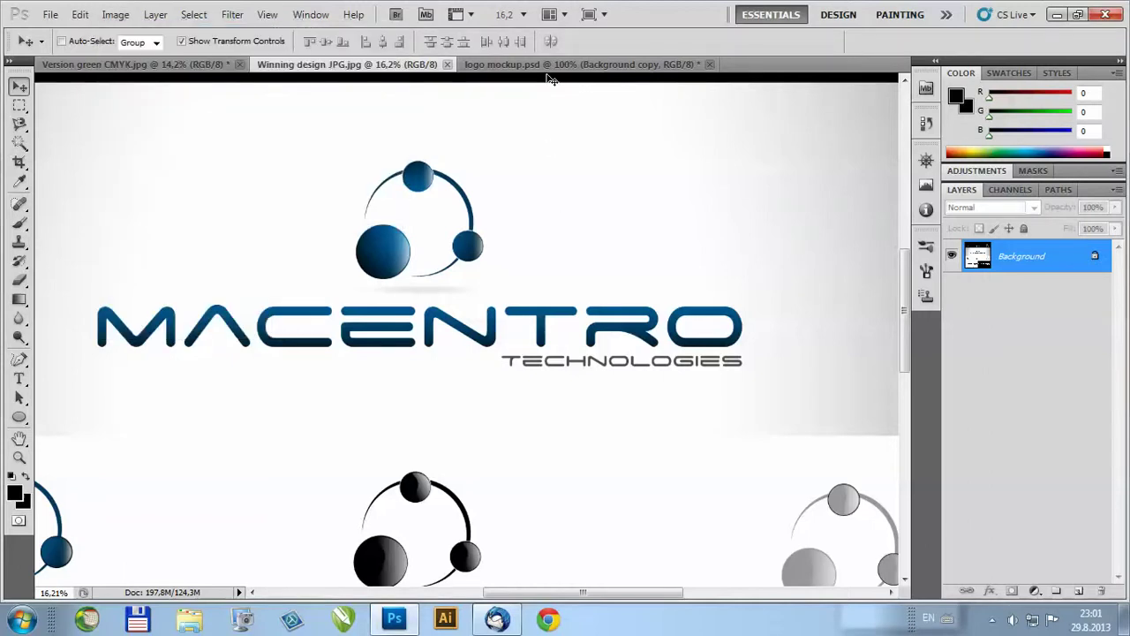
click(542, 67)
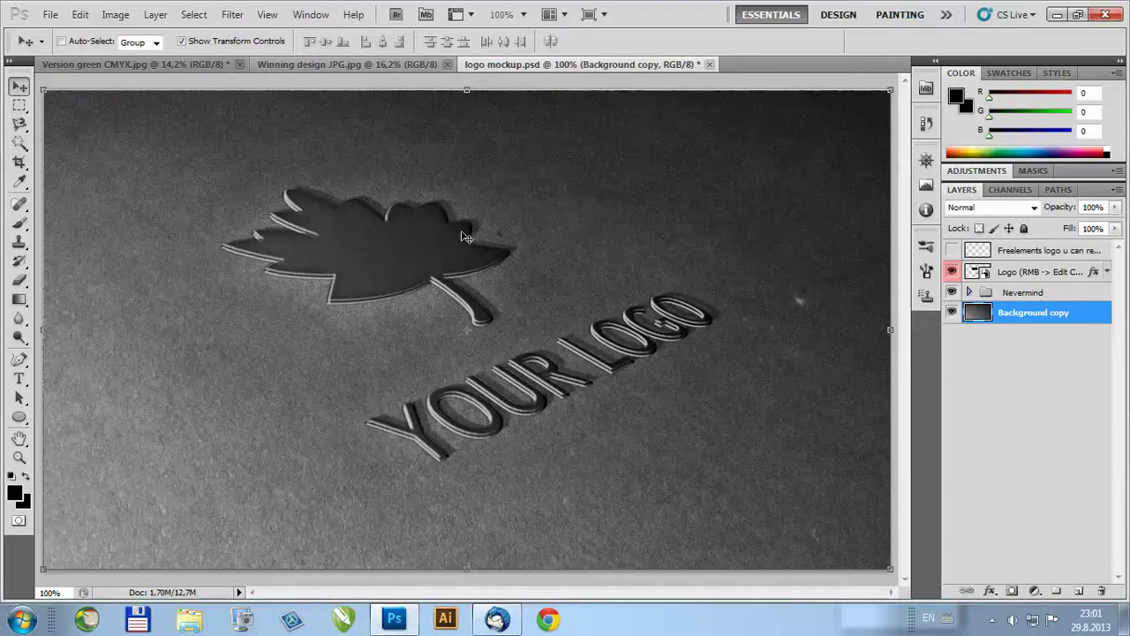
- Make logo mockup.psd CMYK: rasterize smart objects, don't merge layers, accept SWOP v2 profile
click(116, 15)
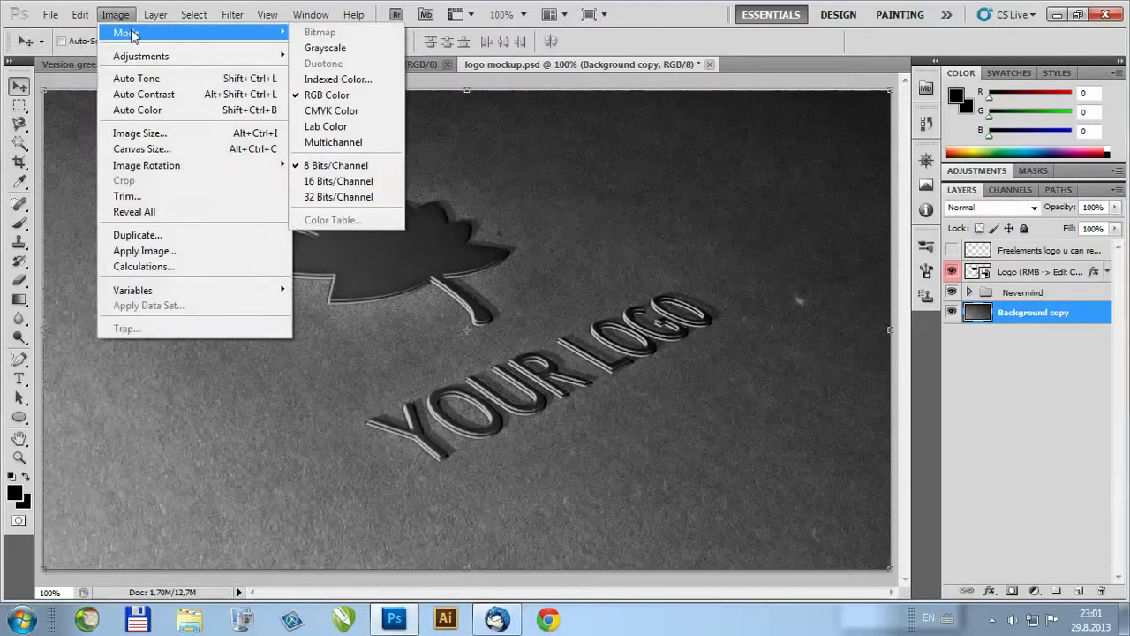
click(335, 110)
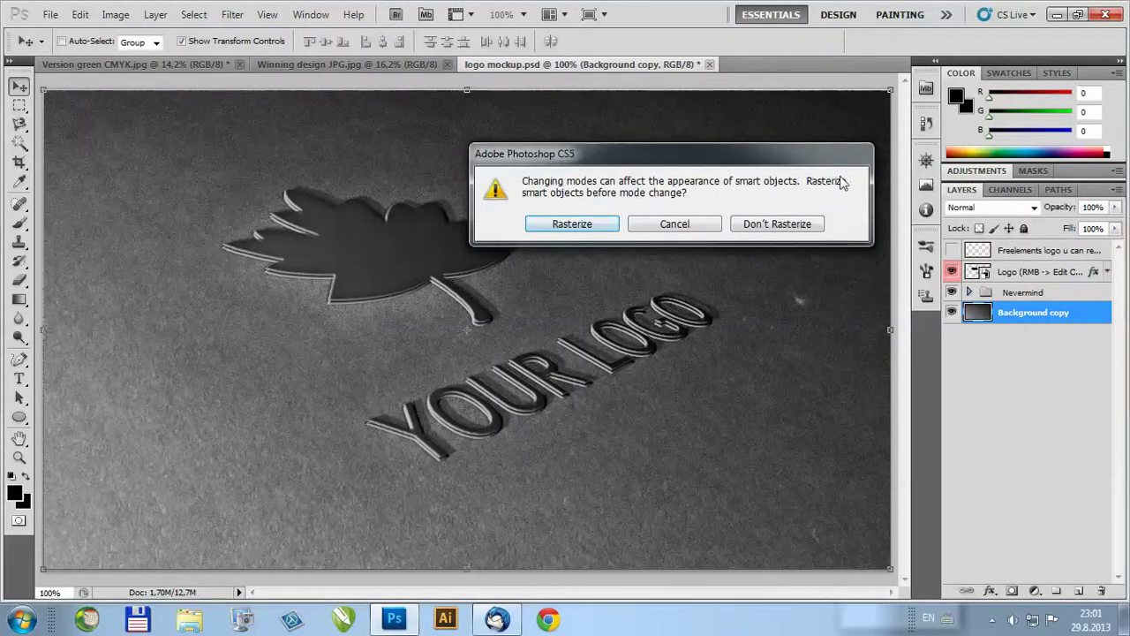
click(571, 226)
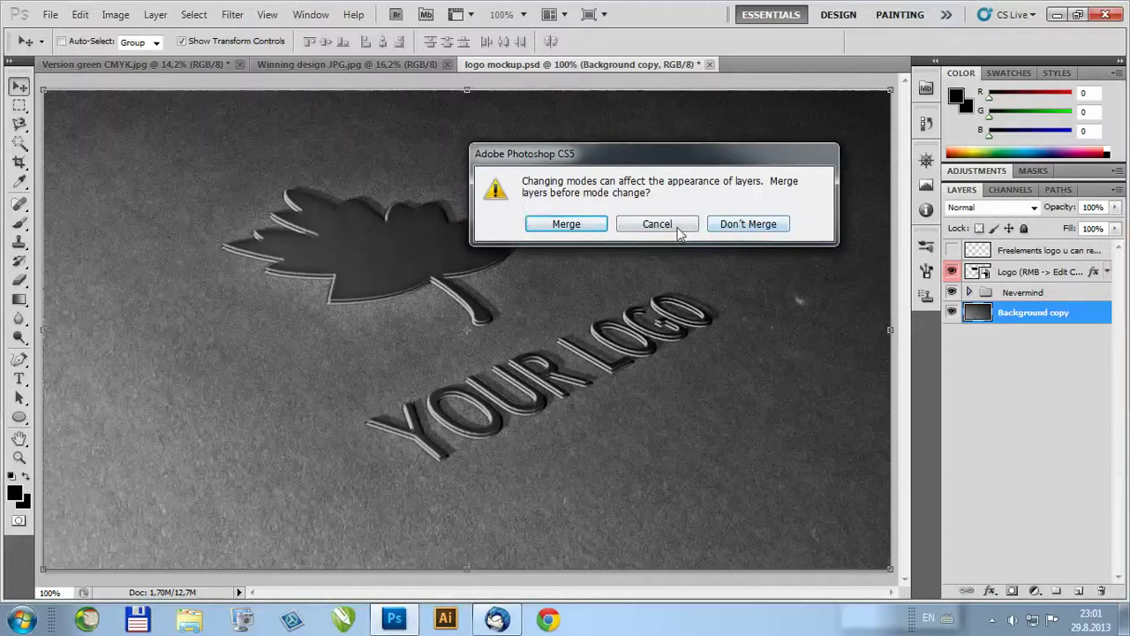
click(747, 226)
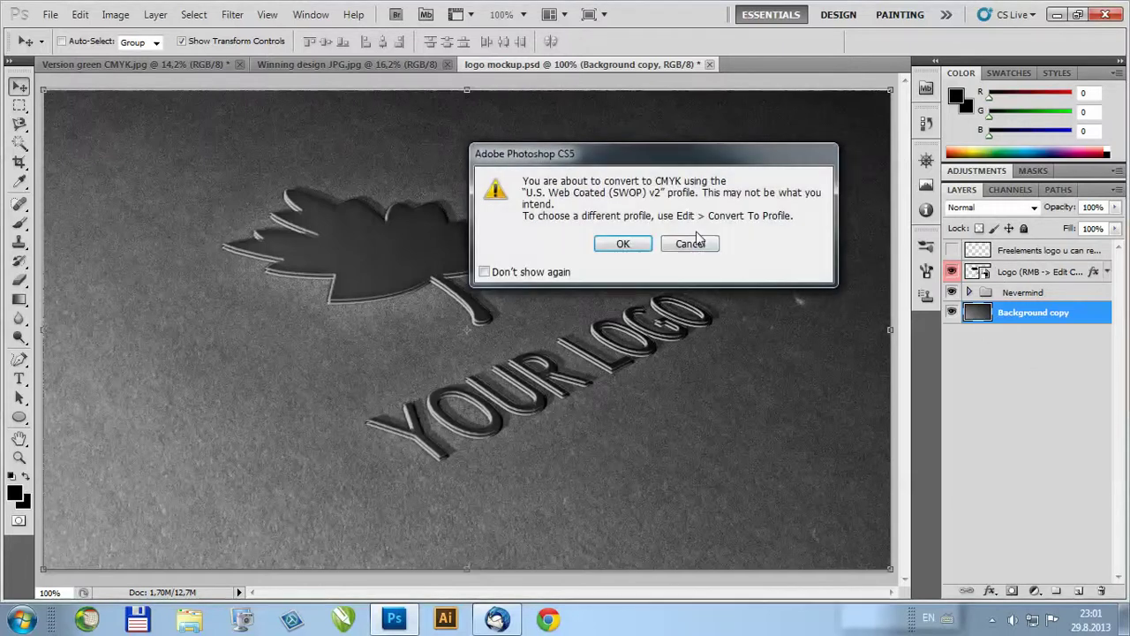
click(623, 244)
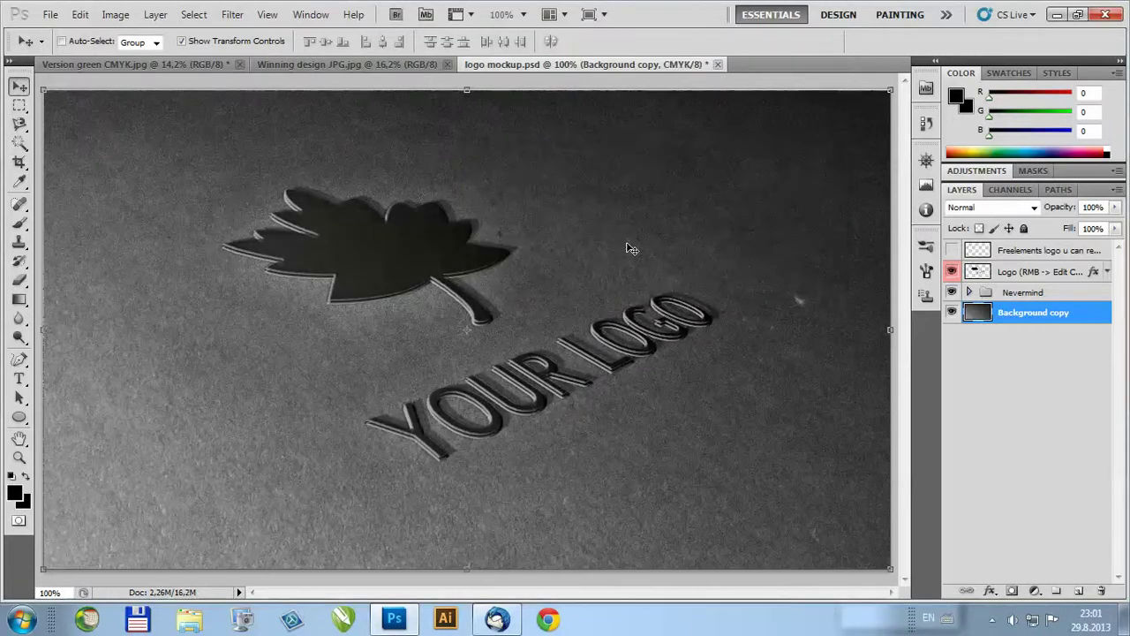
scroll(466, 288, up, 2)
scroll(492, 322, down, 2)
scroll(535, 424, up, 3)
scroll(570, 446, up, 2)
scroll(565, 438, up, 2)
scroll(565, 438, down, 10)
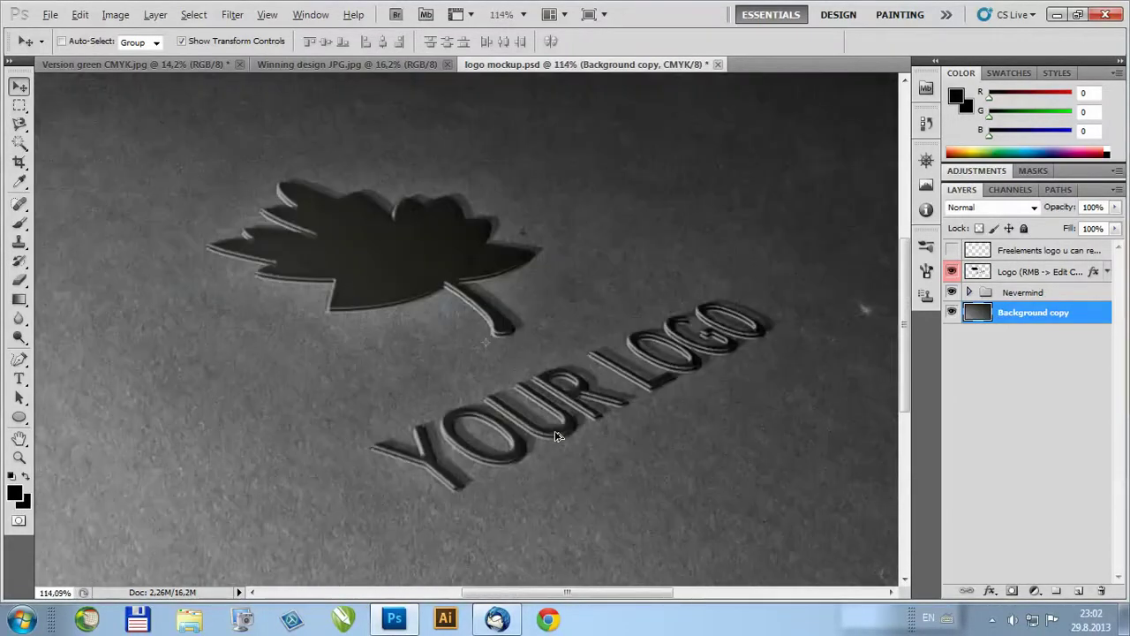
scroll(565, 438, up, 3)
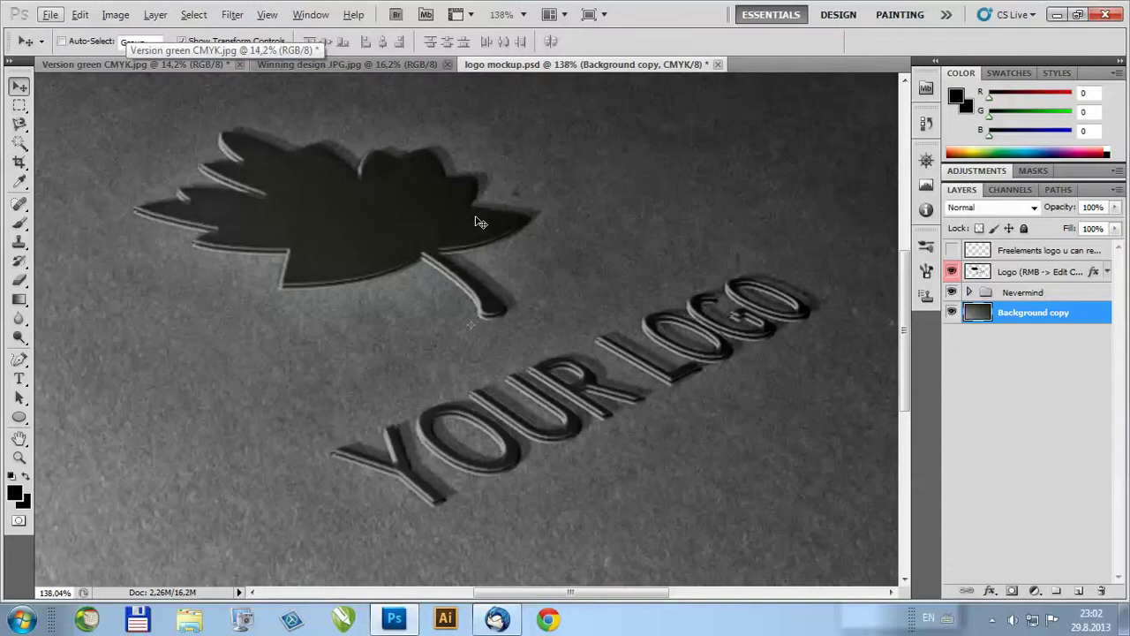
click(129, 19)
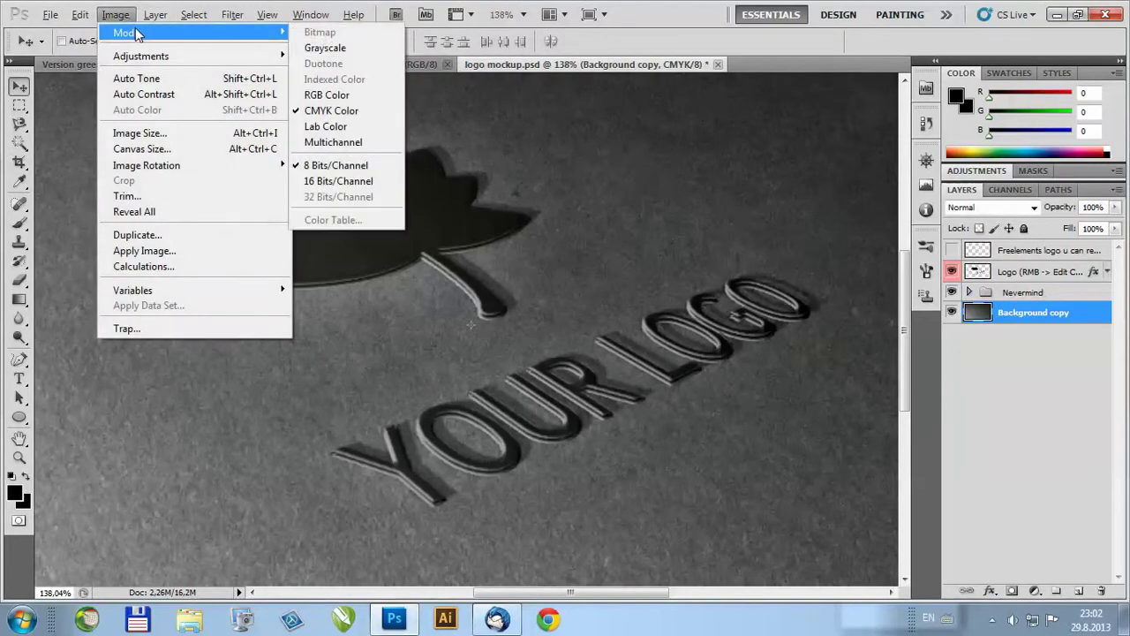
mouse_move(128, 32)
click(562, 159)
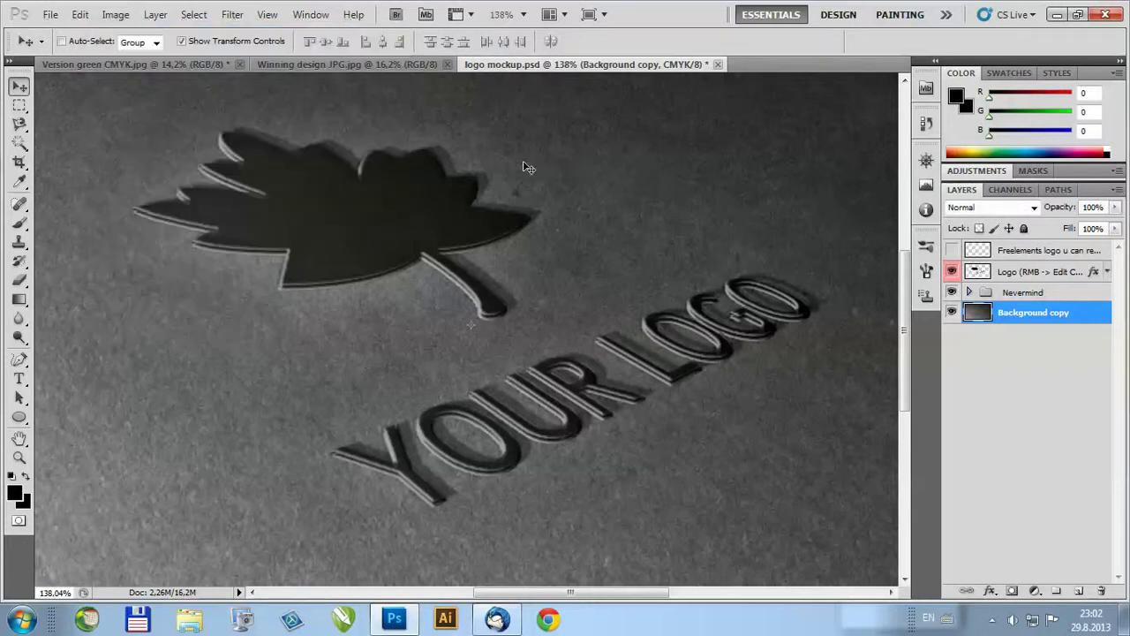
scroll(422, 255, down, 2)
scroll(415, 283, down, 2)
scroll(403, 320, down, 3)
scroll(510, 337, up, 4)
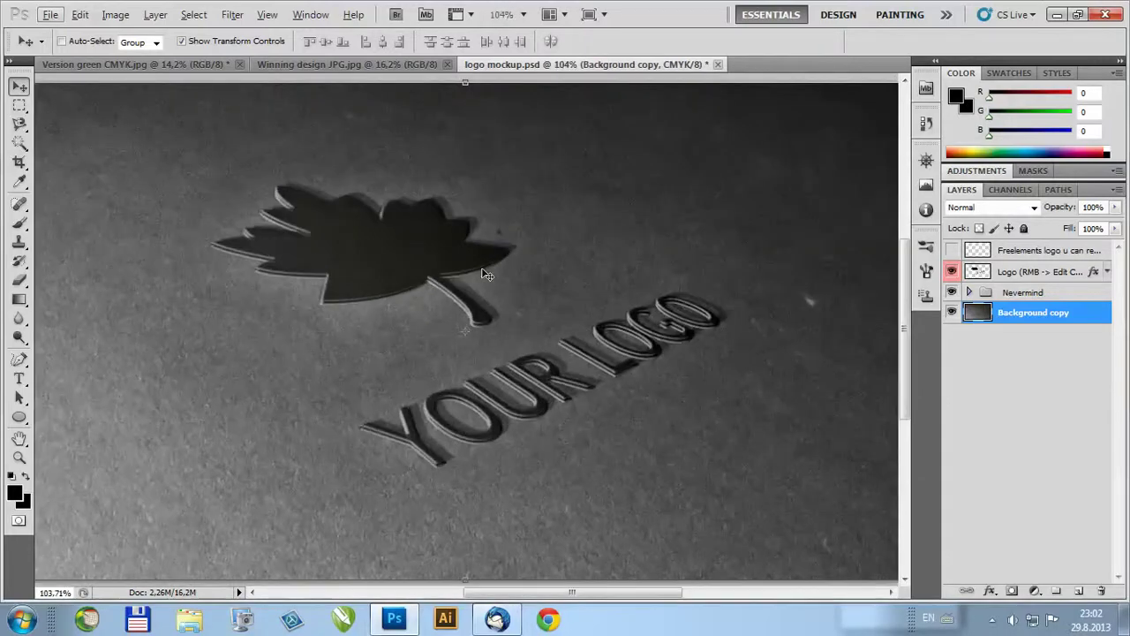
scroll(486, 274, up, 1)
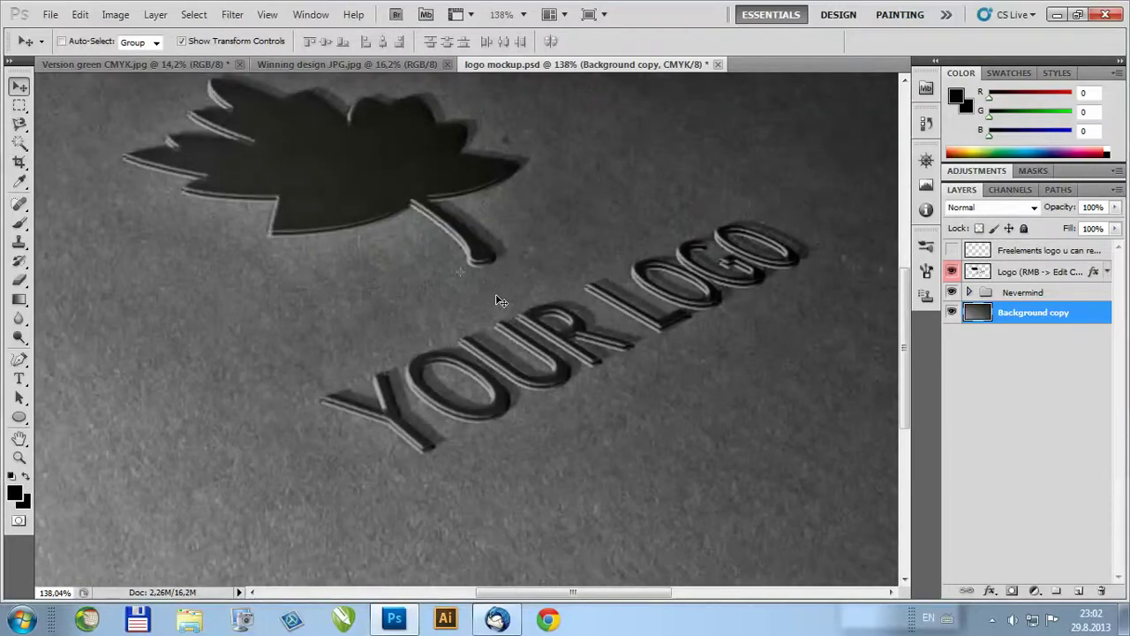
scroll(498, 301, down, 3)
scroll(499, 301, down, 3)
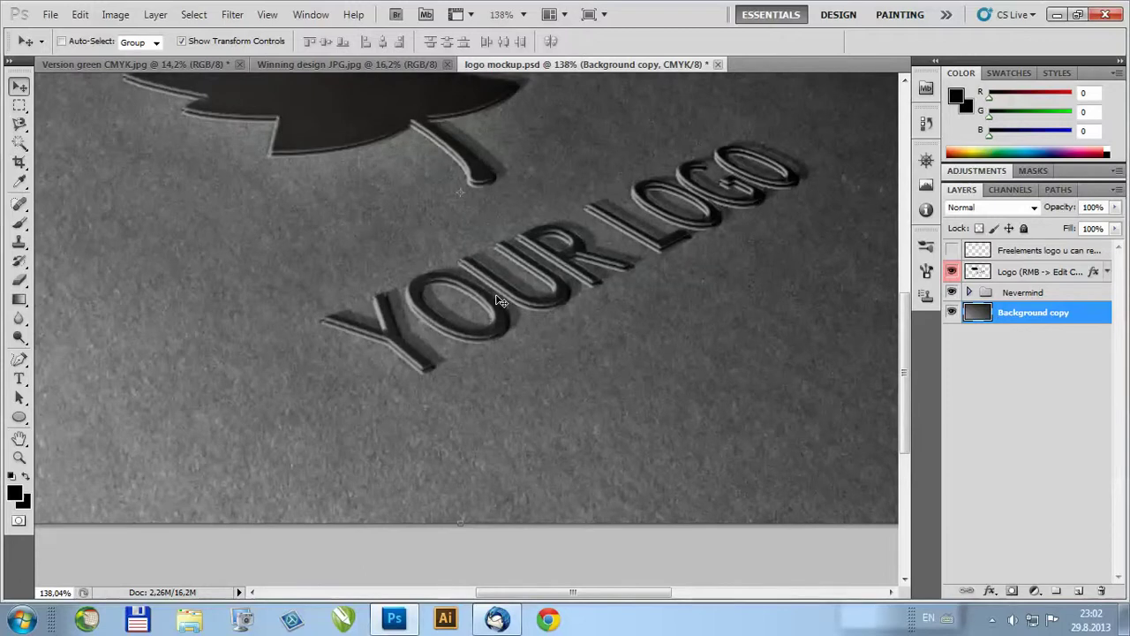